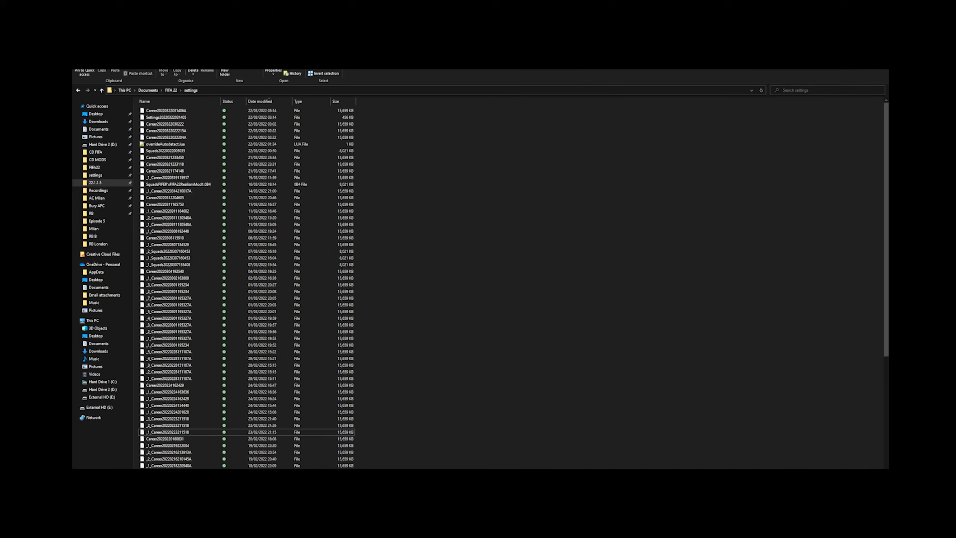
Launch FIFA Editor Tool.exe from the FIFA Editor Tool v1.0.9 folder in Downloads
left_click(167, 146)
double_click(167, 146)
double_click(165, 110)
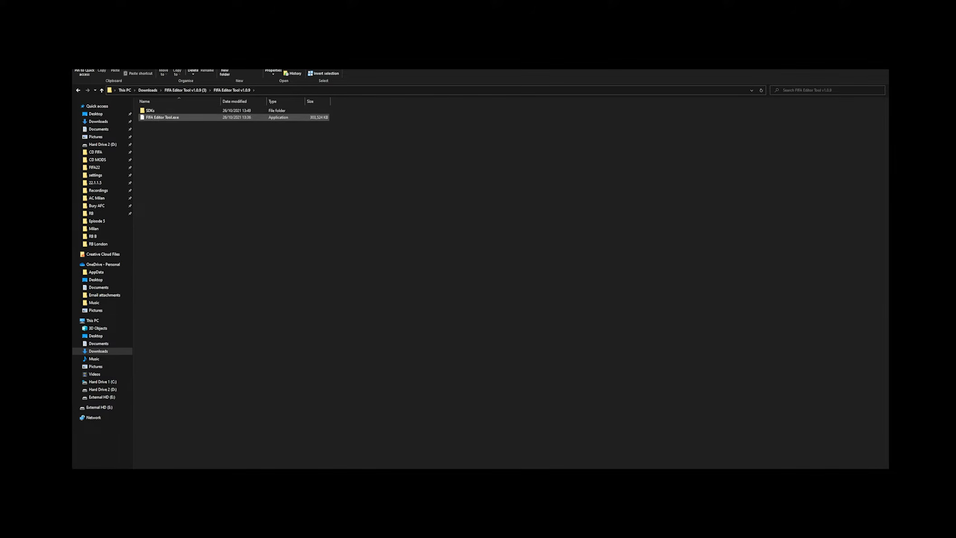
double_click(163, 118)
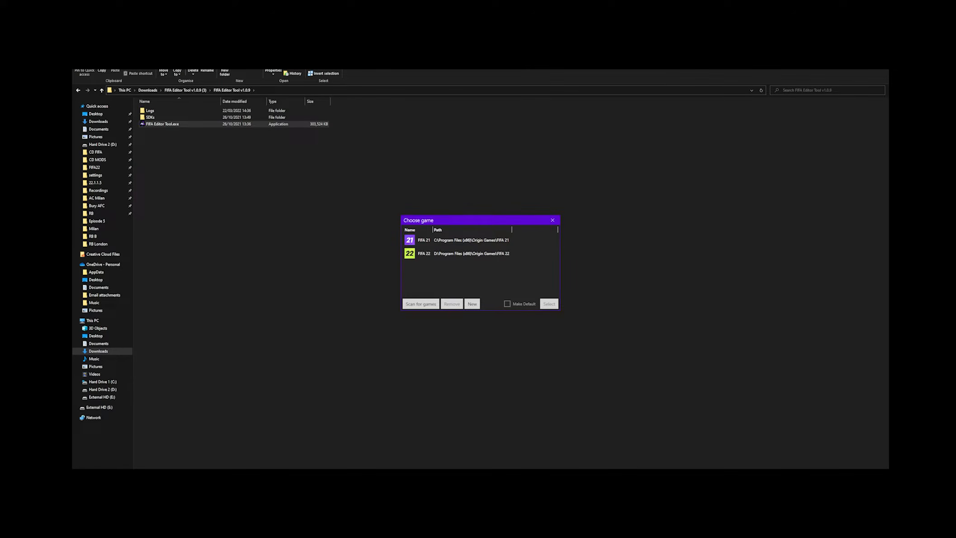
Choose FIFA 22 as the game to load and make it the default
left_click(471, 253)
left_click(508, 304)
left_click(549, 304)
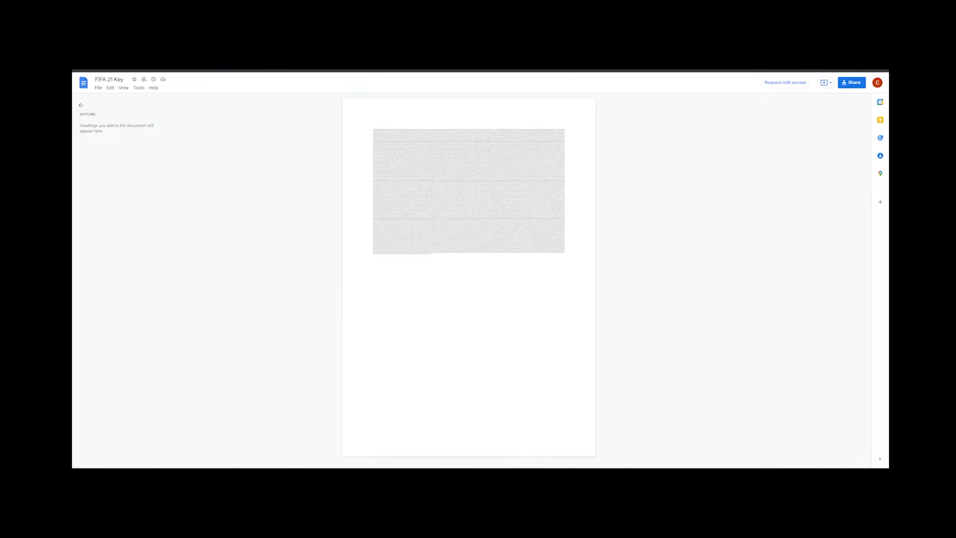
Copy the encryption key from the FIFA 21 Key document and submit it in the FIFA 22 encryption key request
left_click_drag(434, 255, 372, 128)
key("alt+Tab")
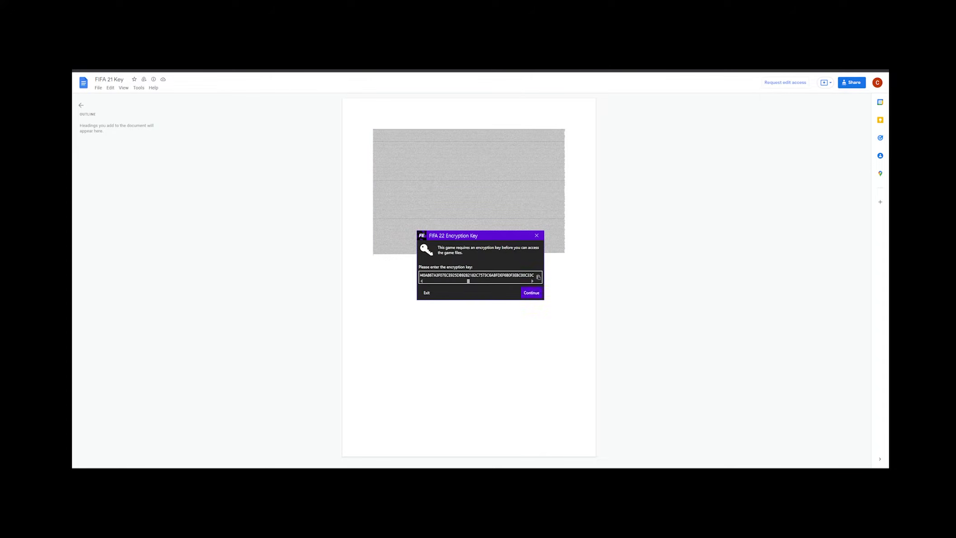
key("Return")
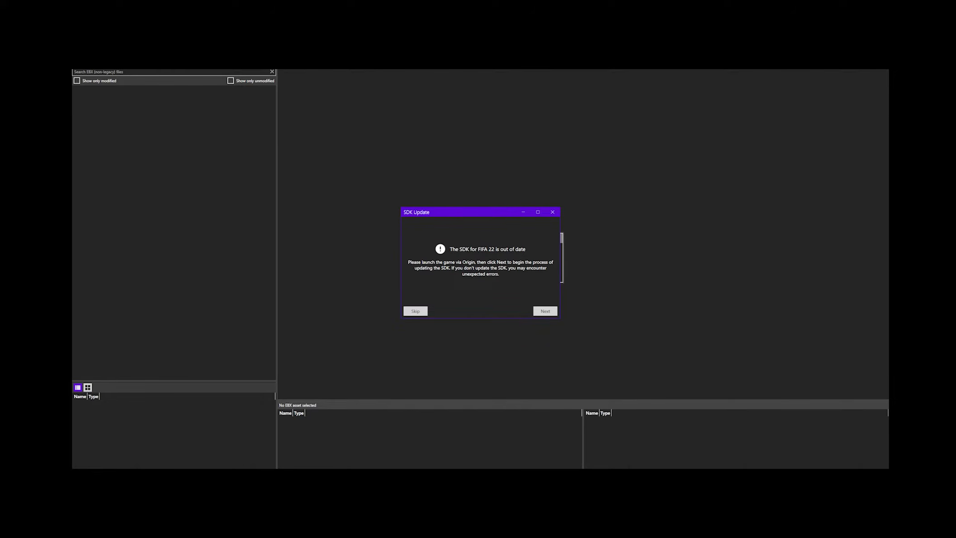
Update the FIFA 22 SDK while taking the launched game past its intro and settings load, and restart the editor with the new SDK
left_click(545, 311)
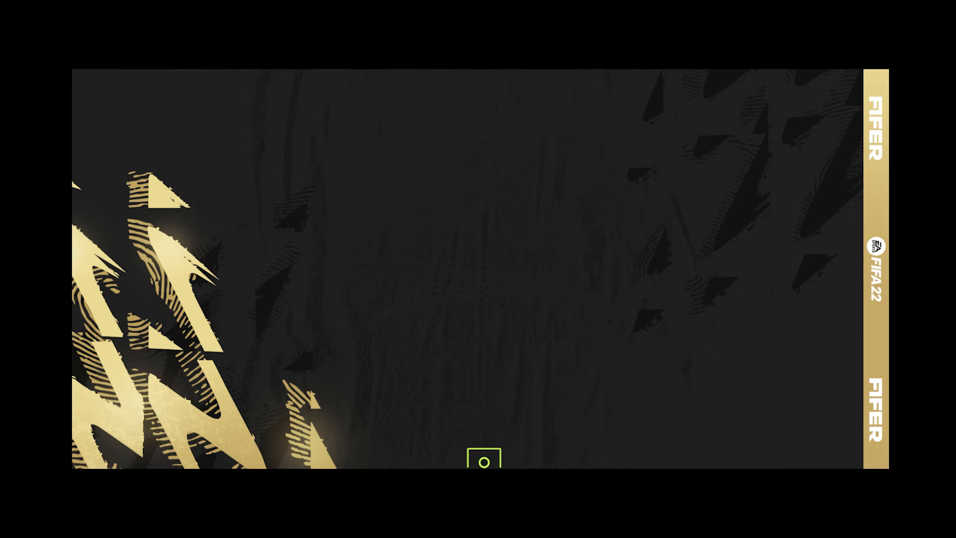
key("Return")
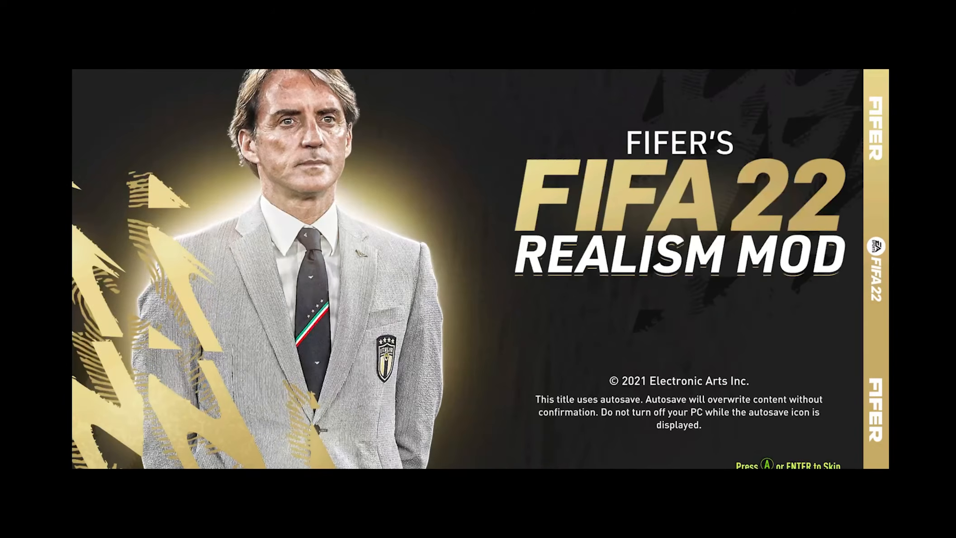
key("Return")
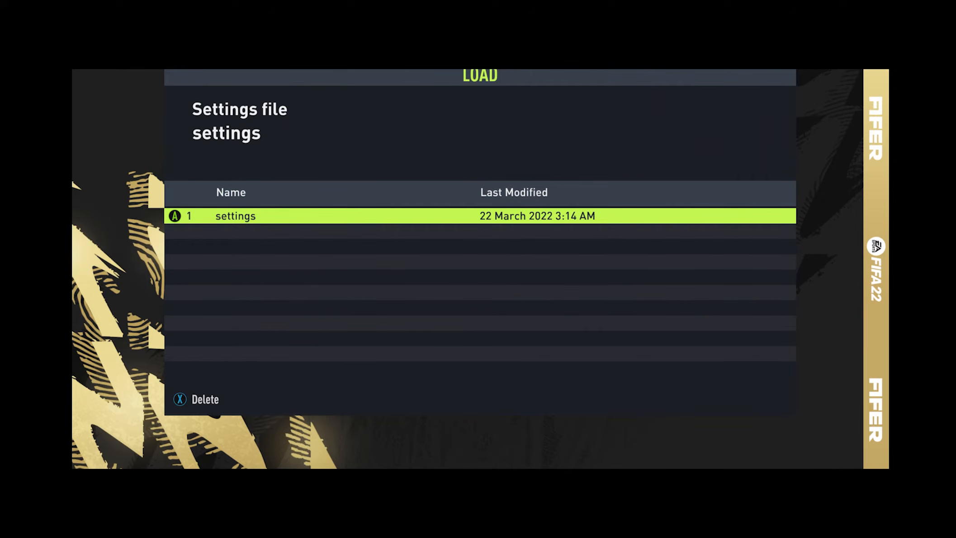
key("Return")
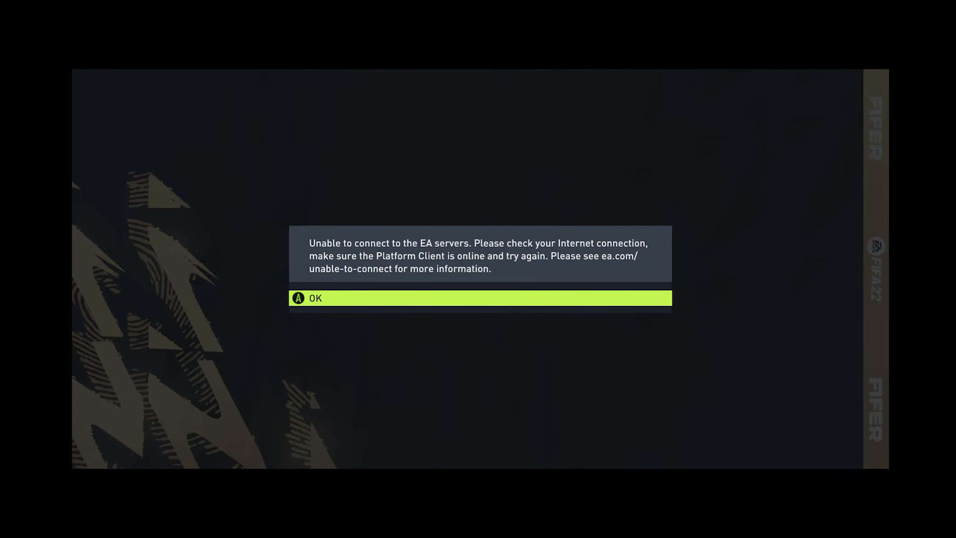
key("Return")
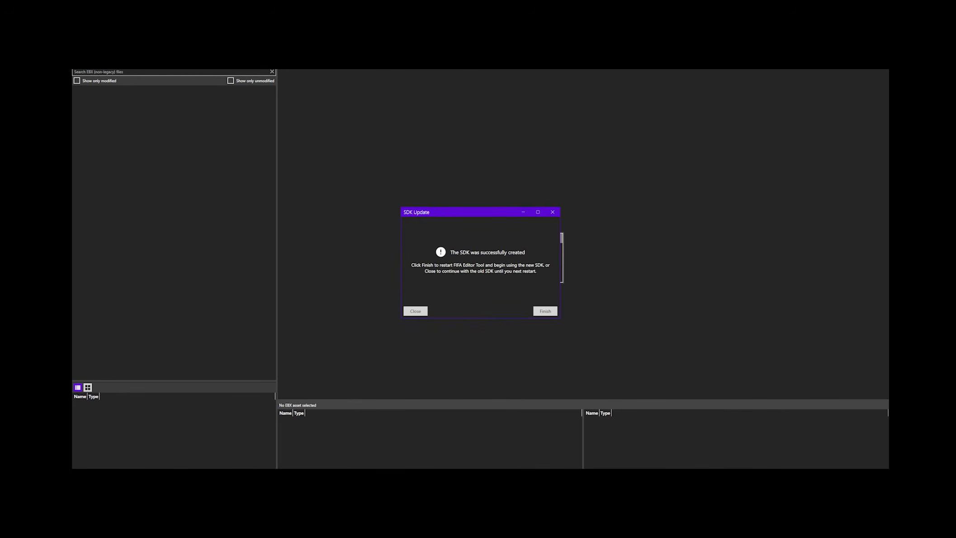
key("Return")
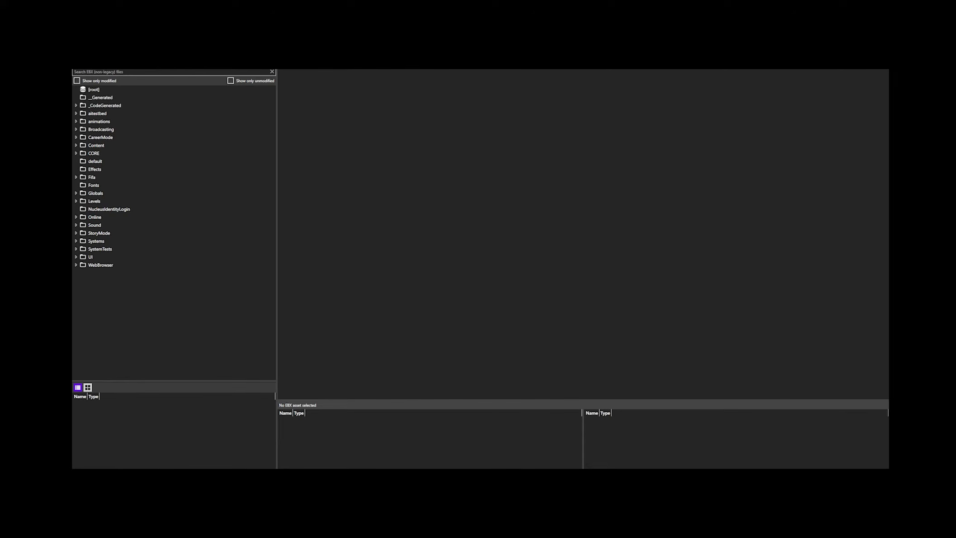
Open the existing RB London.fifaproject editor project
left_click(78, 55)
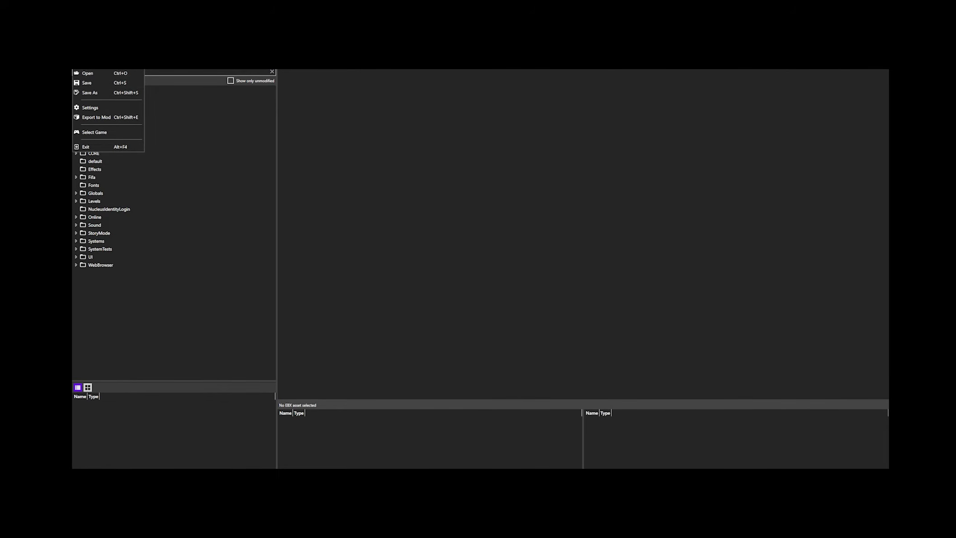
left_click(88, 73)
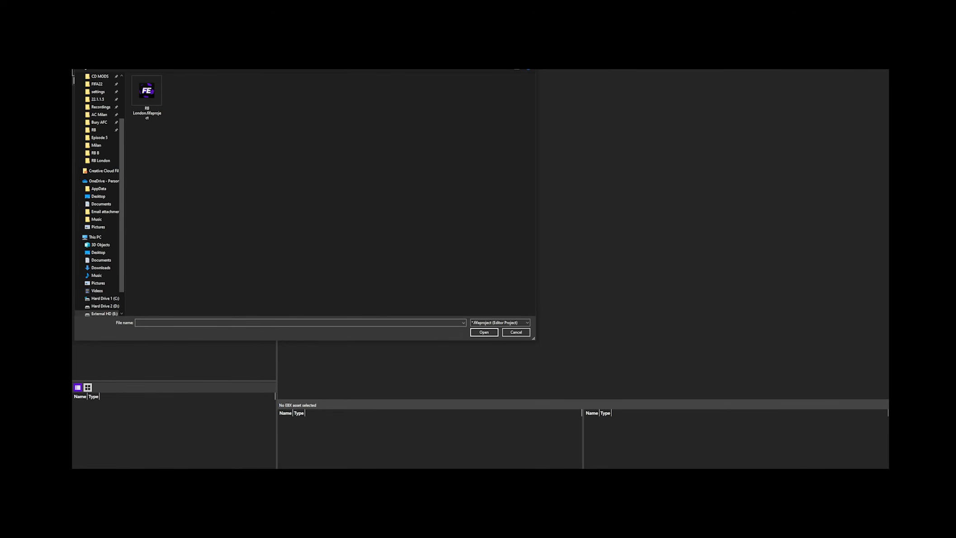
double_click(147, 96)
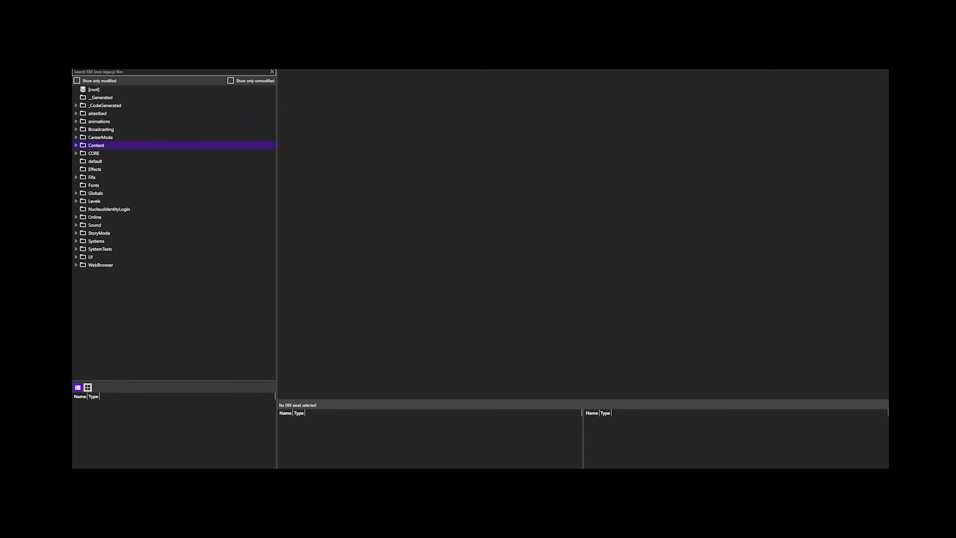
Search the EBX files for 110929 and expand Content > Character > Kit > kit_110500 down to the kaizer_chiefs_110929 folder
left_click(136, 72)
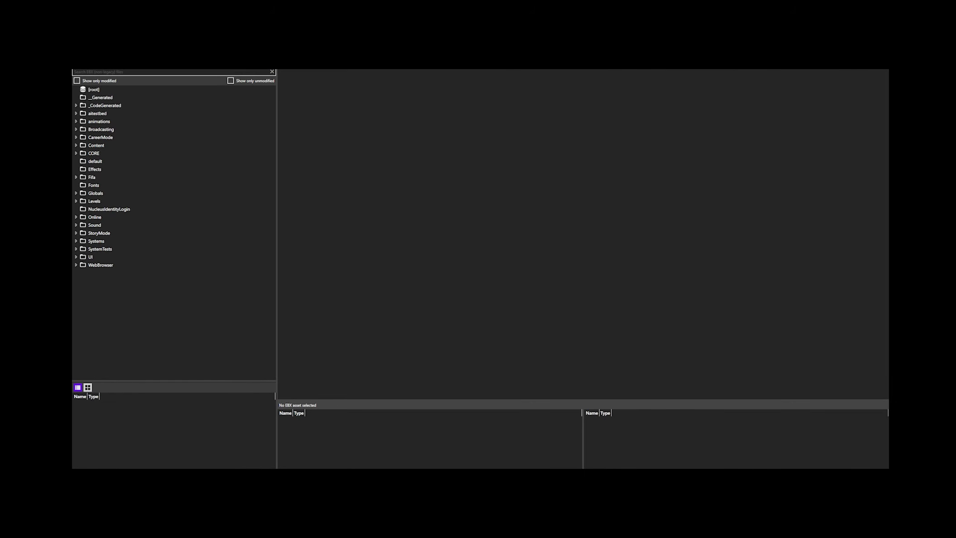
type("1")
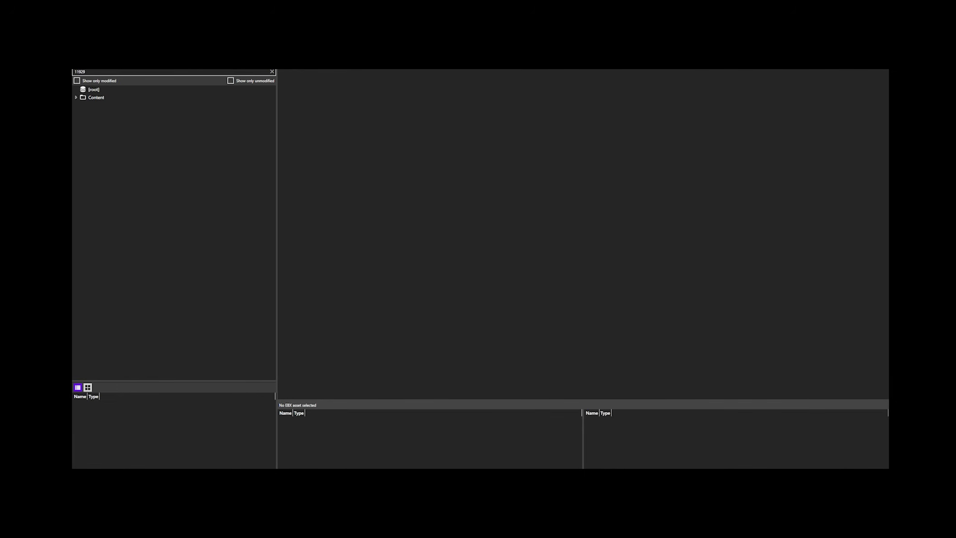
type("0")
double_click(96, 97)
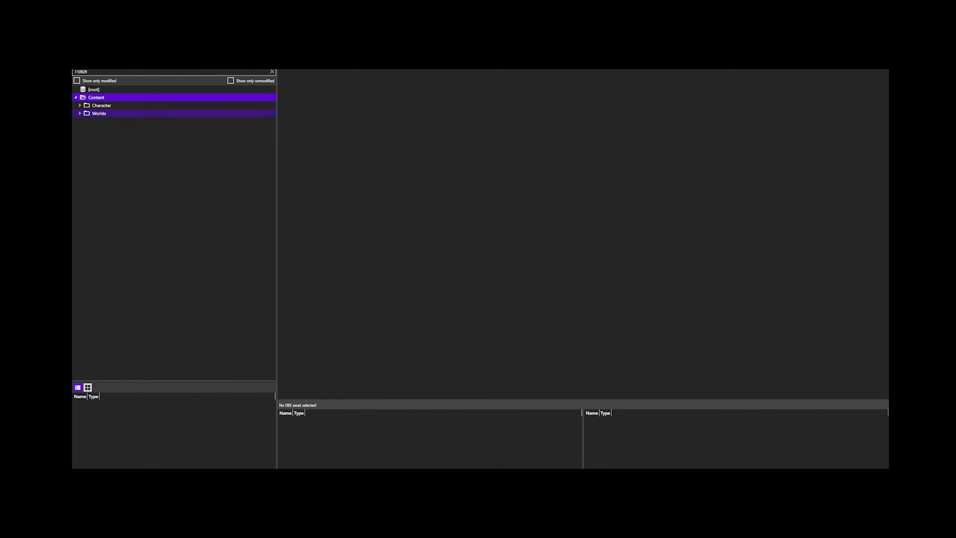
double_click(101, 105)
double_click(99, 114)
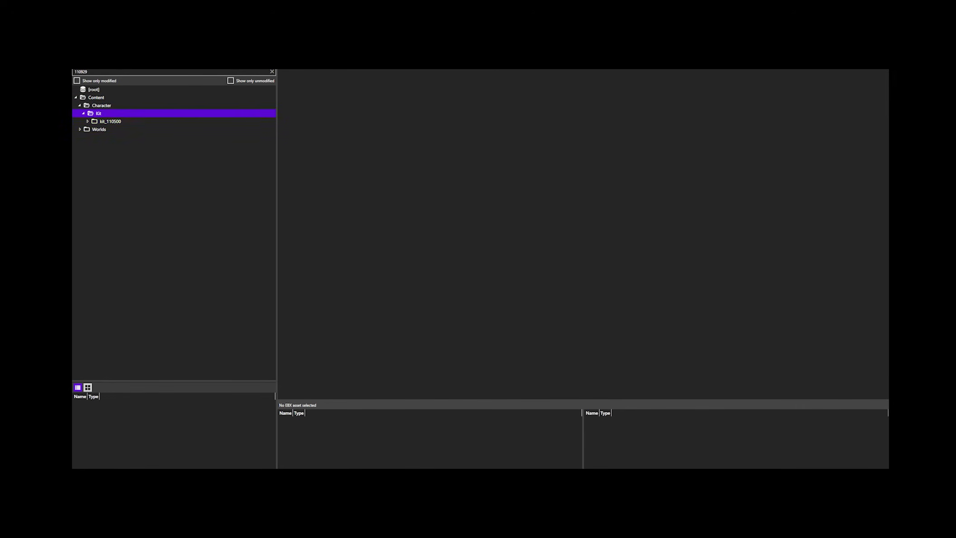
double_click(110, 122)
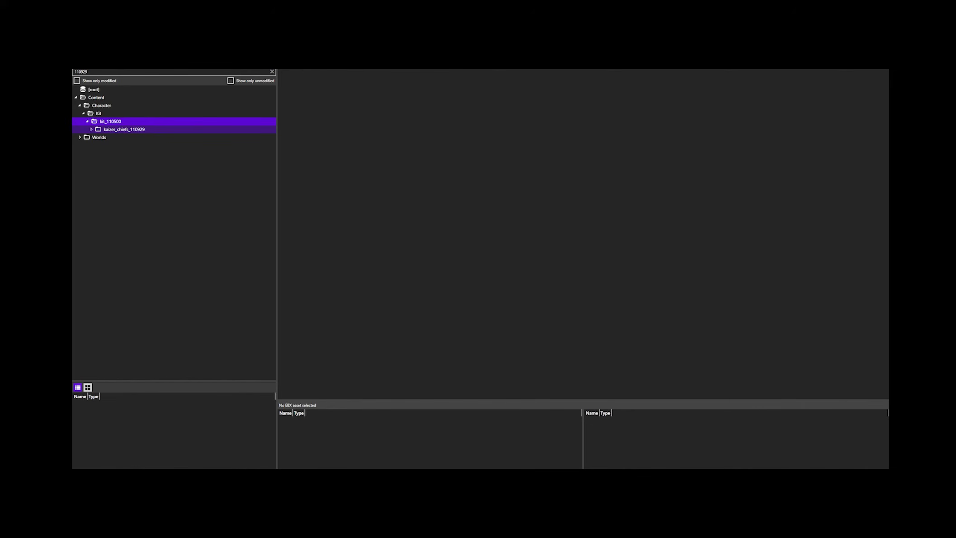
double_click(124, 130)
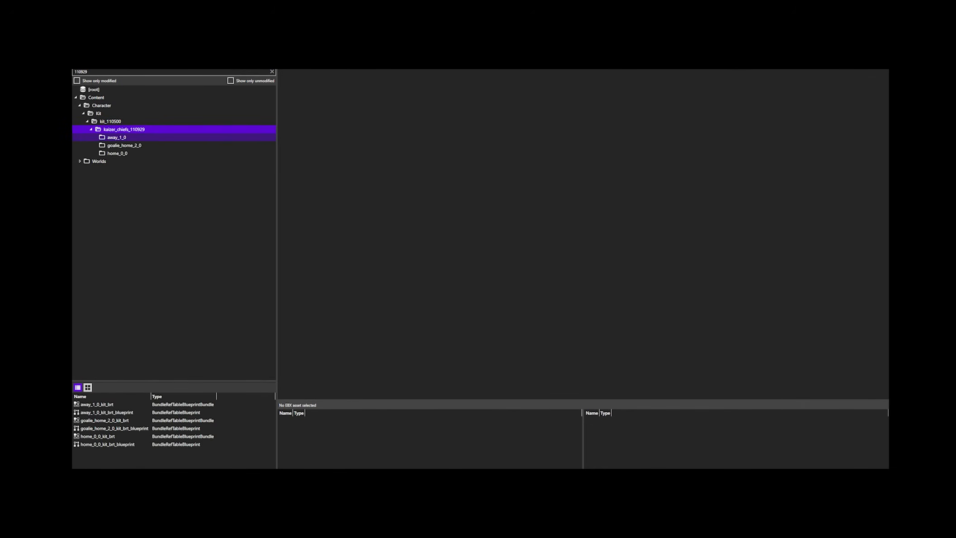
View the jersey_110929_1_0_color texture in the away_1_0 kit folder and close it again
left_click(117, 138)
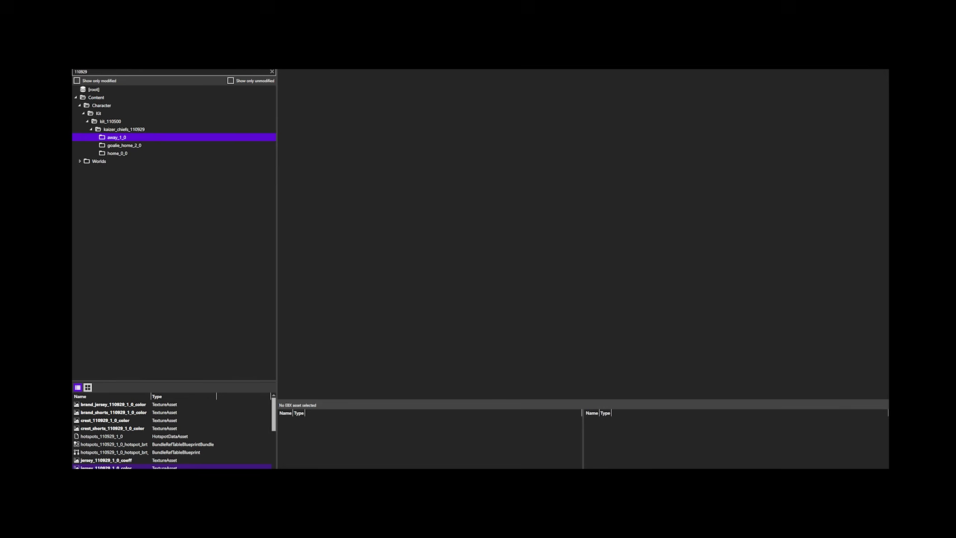
double_click(106, 468)
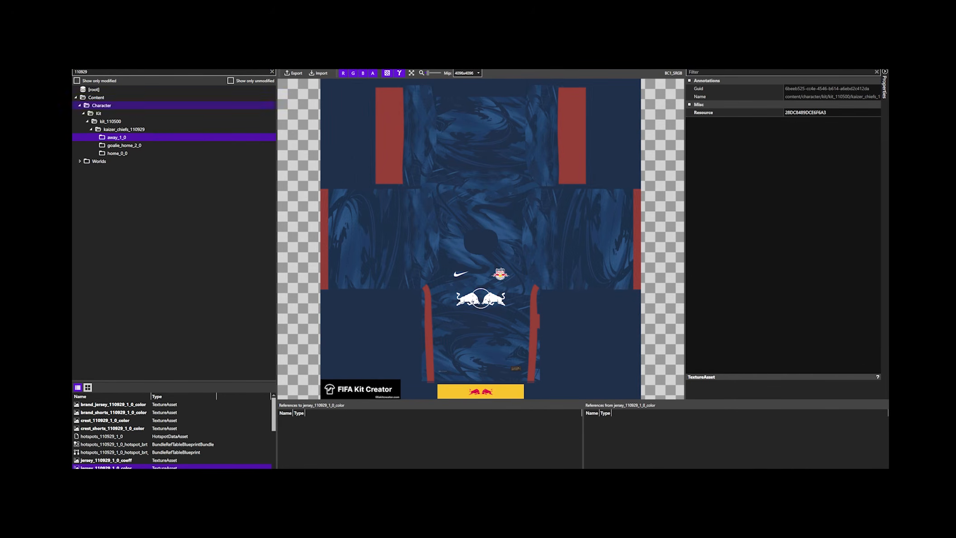
key("ctrl+w")
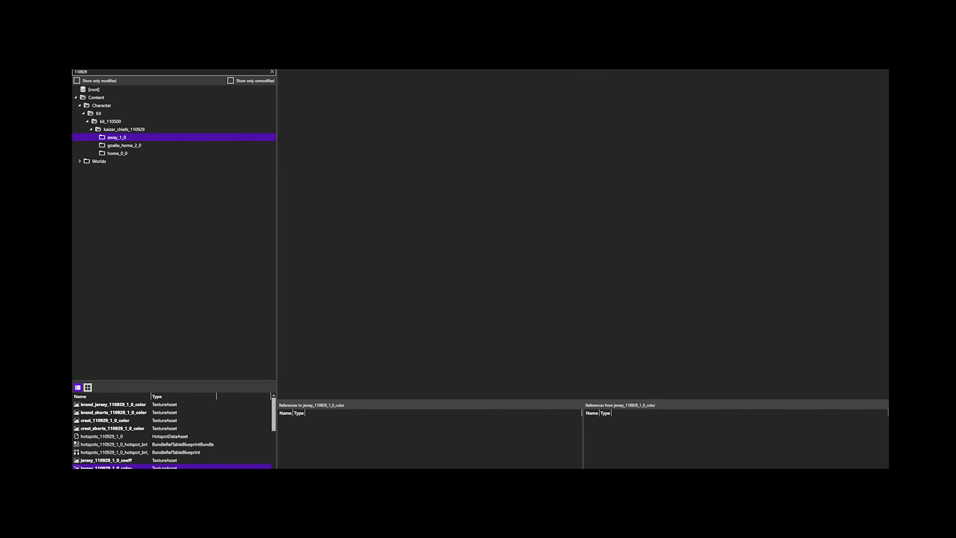
Set up a mod export of the Red Bull London project with version 8, keeping the other mod details
key("alt+f")
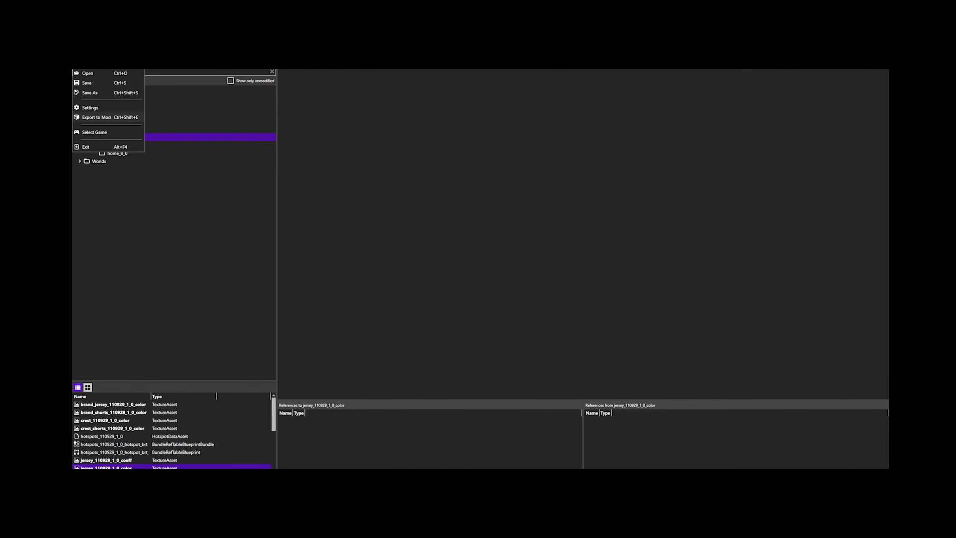
left_click(97, 118)
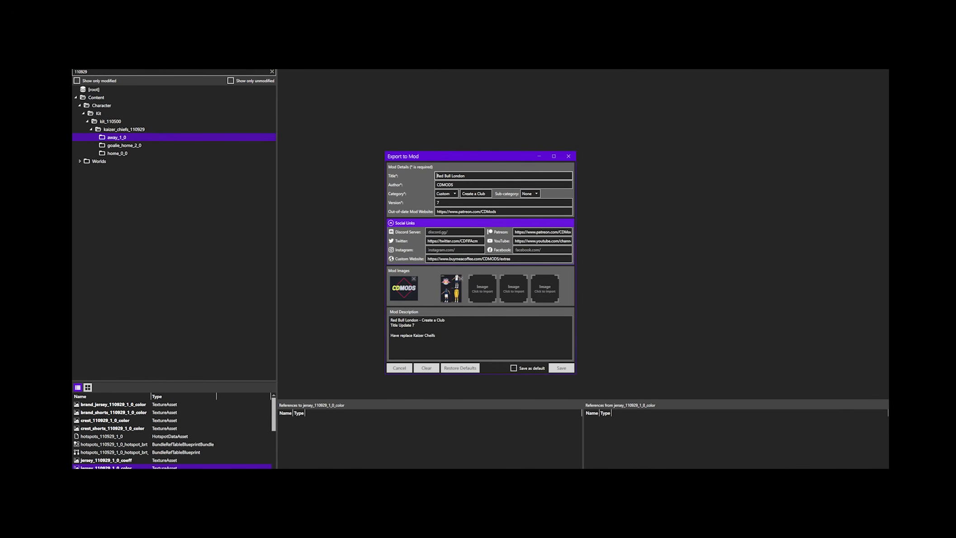
double_click(438, 203)
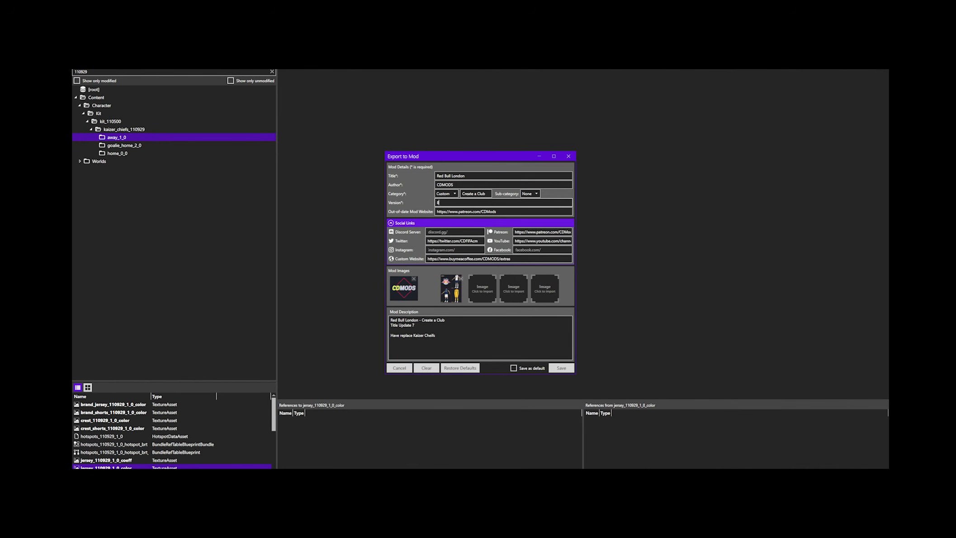
left_click(465, 176)
left_click(453, 185)
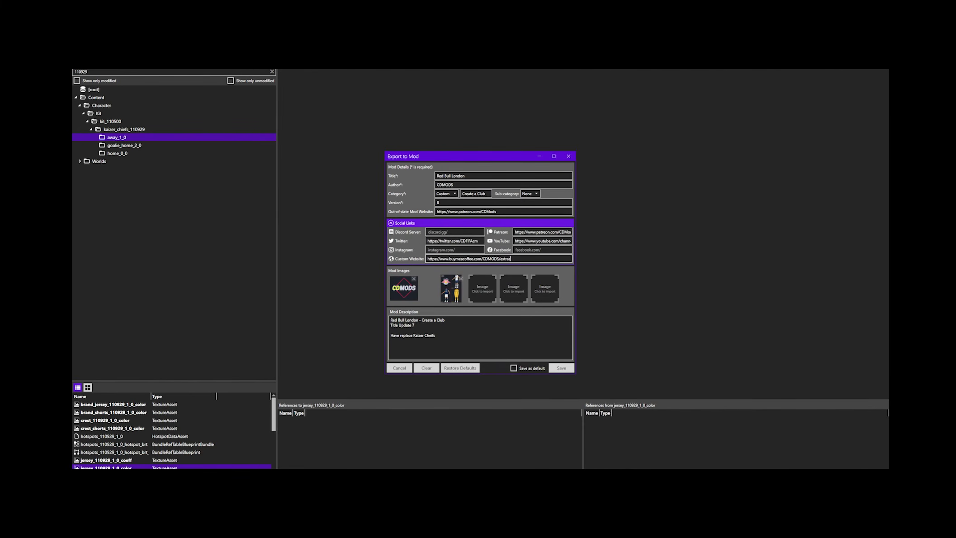
left_click(478, 241)
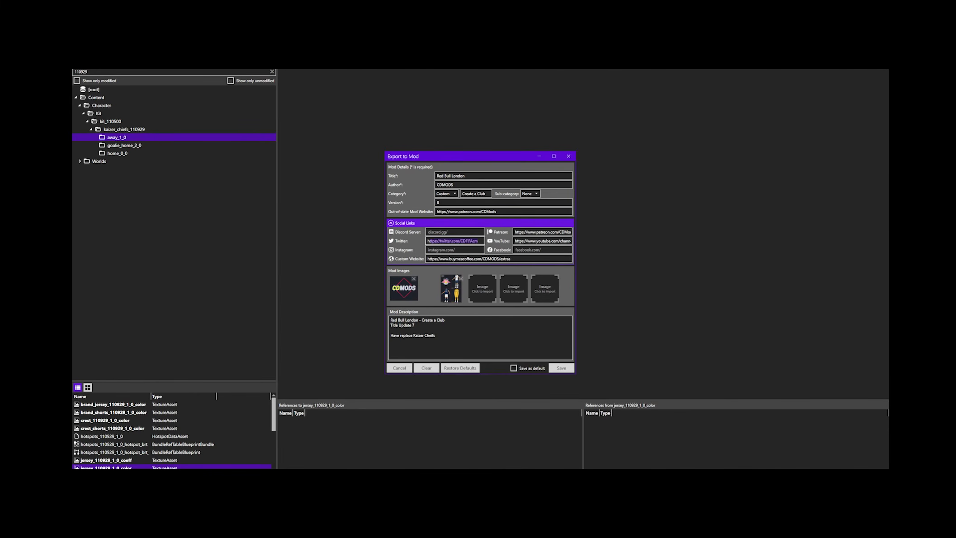
left_click(391, 331)
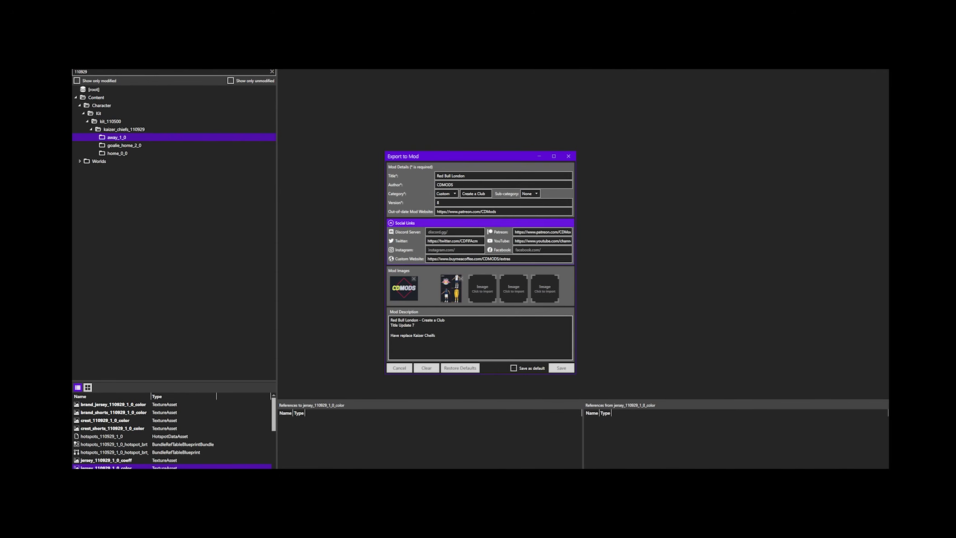
Save the exported mod as RB London 8.fifamod beside the existing RB London mod file
left_click(561, 368)
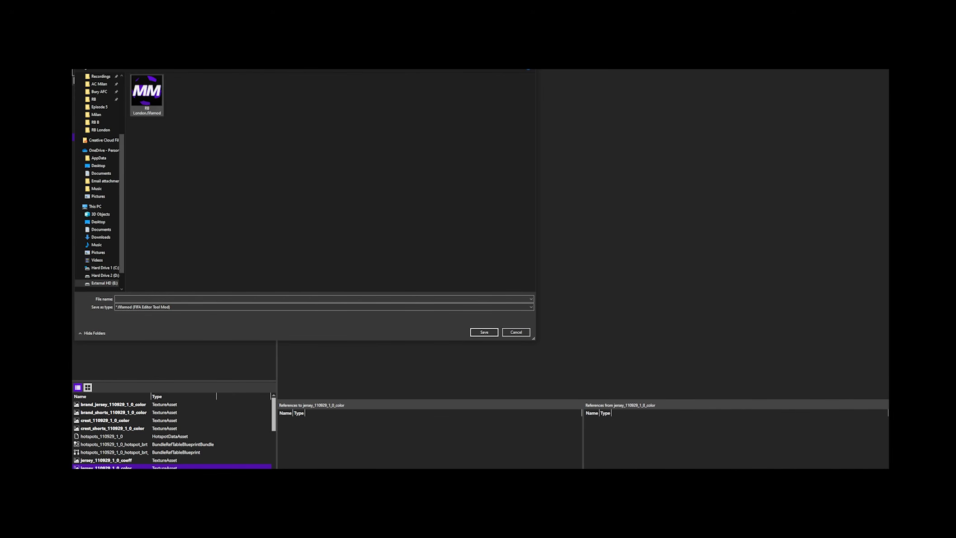
left_click(324, 299)
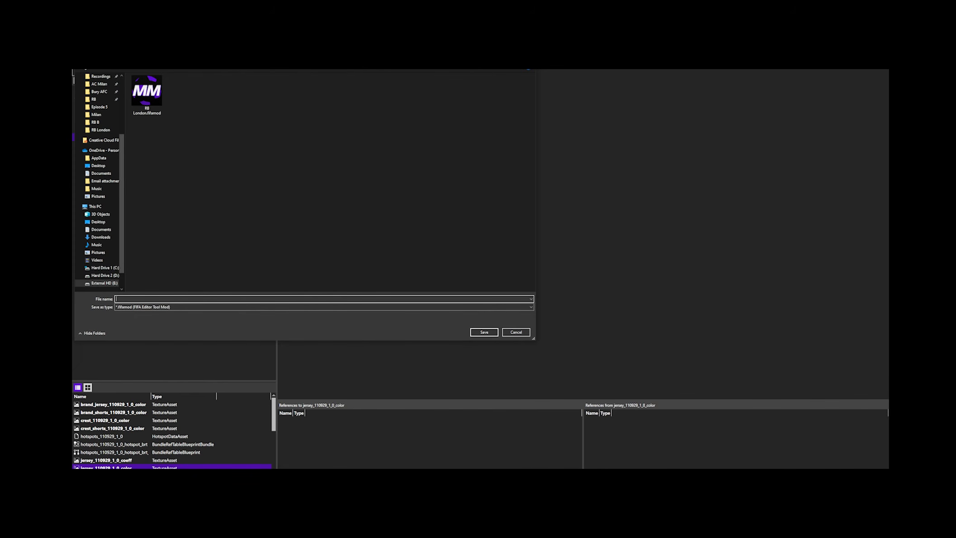
left_click(147, 92)
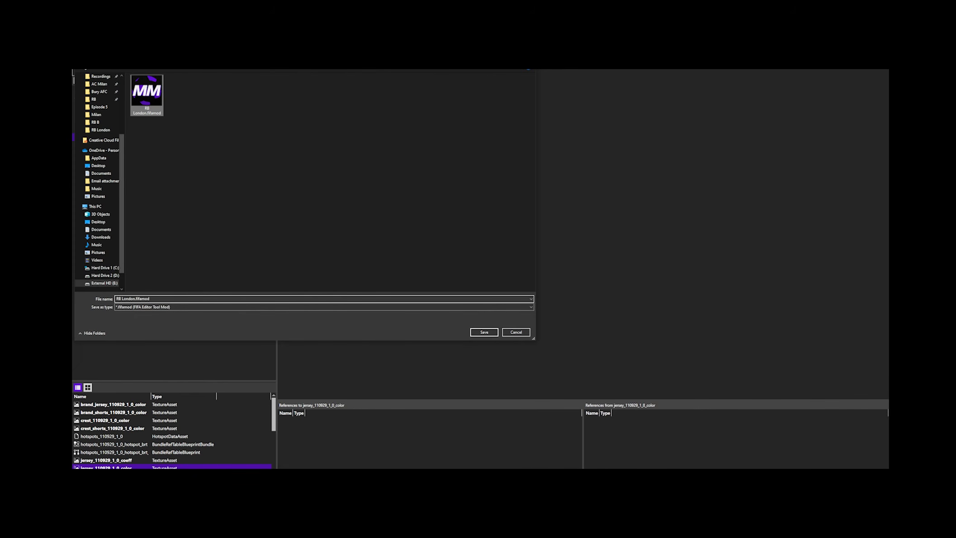
left_click(135, 299)
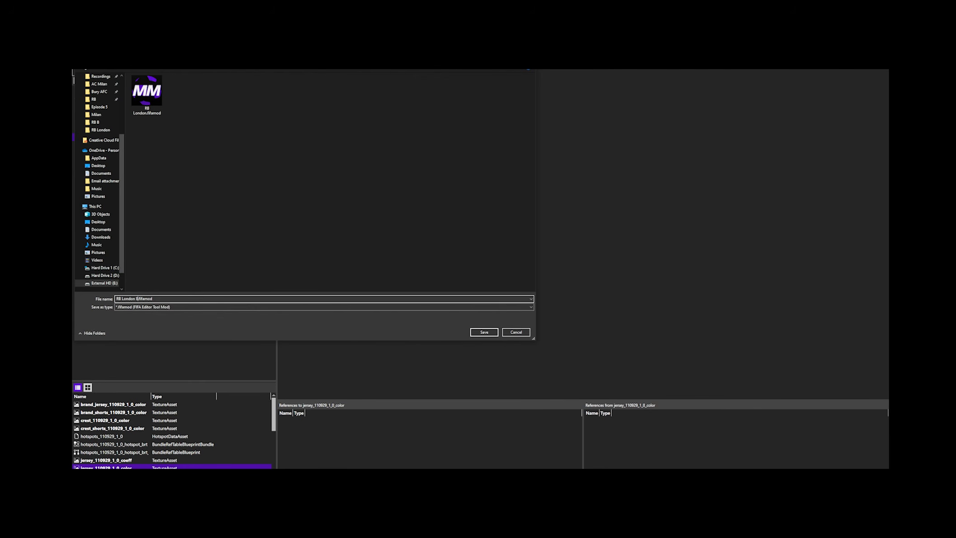
left_click(484, 332)
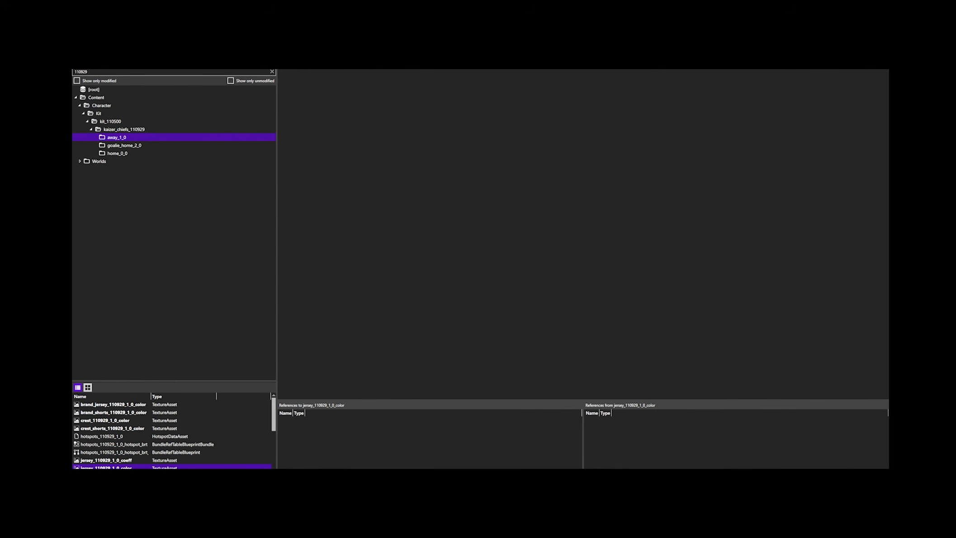
Switch to FIFA Mod Manager and import RB London 8.fifamod from the RB London folder
left_click(232, 404)
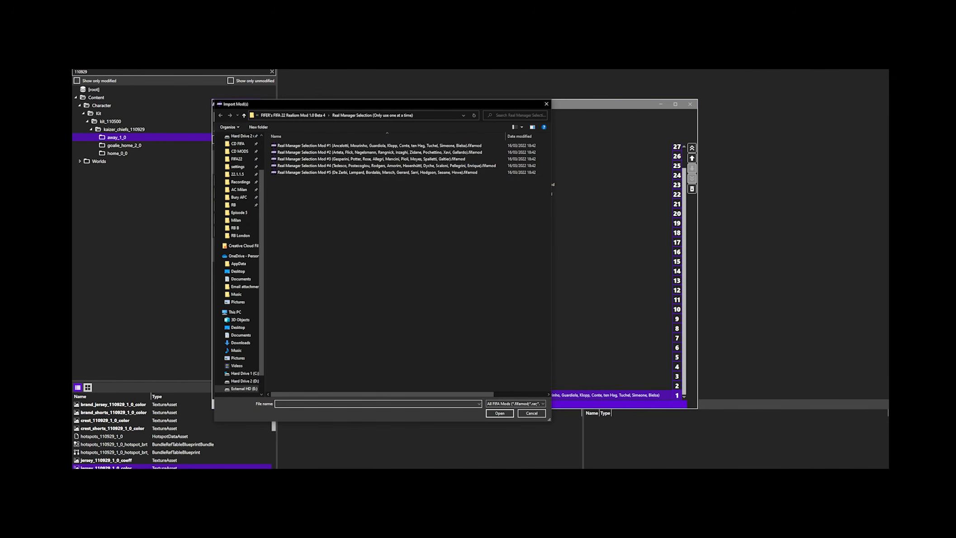
left_click_drag(262, 254, 261, 181)
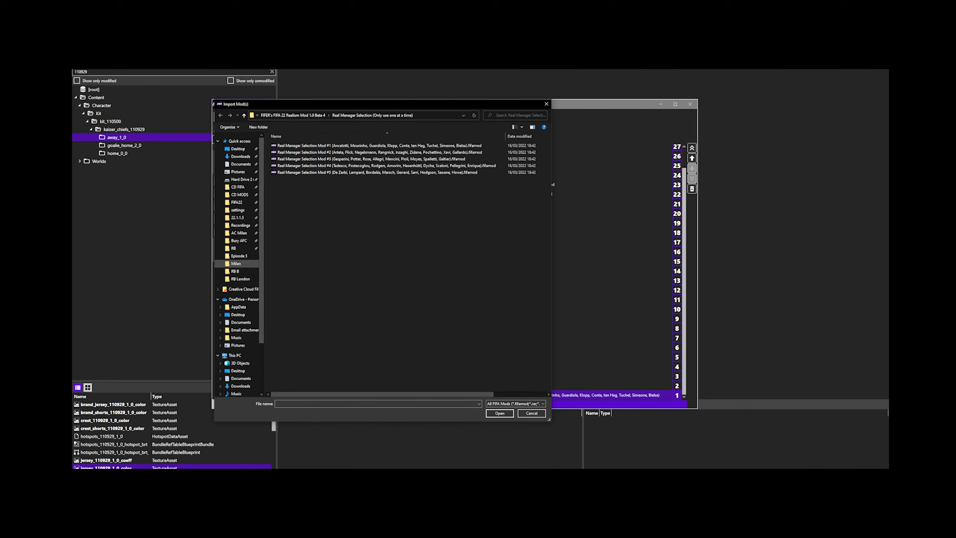
left_click(233, 248)
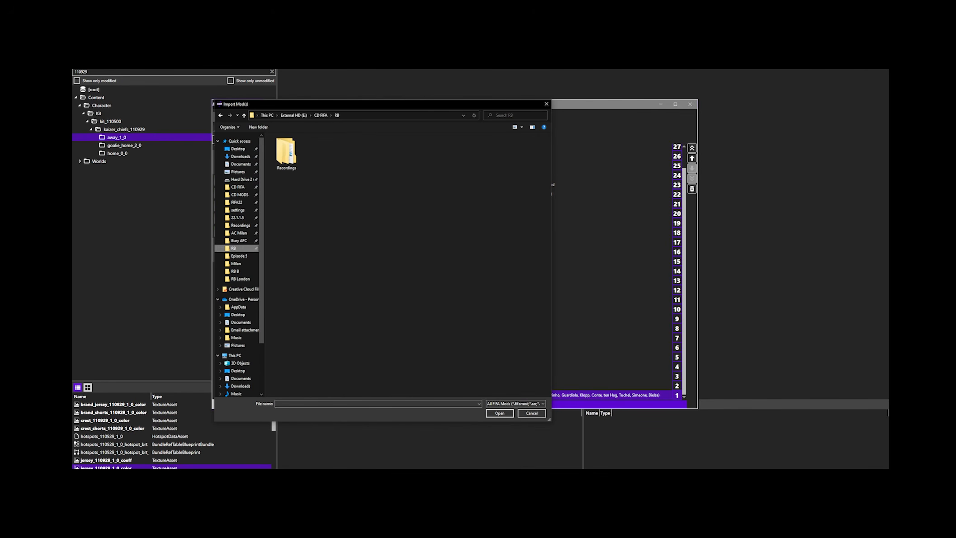
left_click(240, 279)
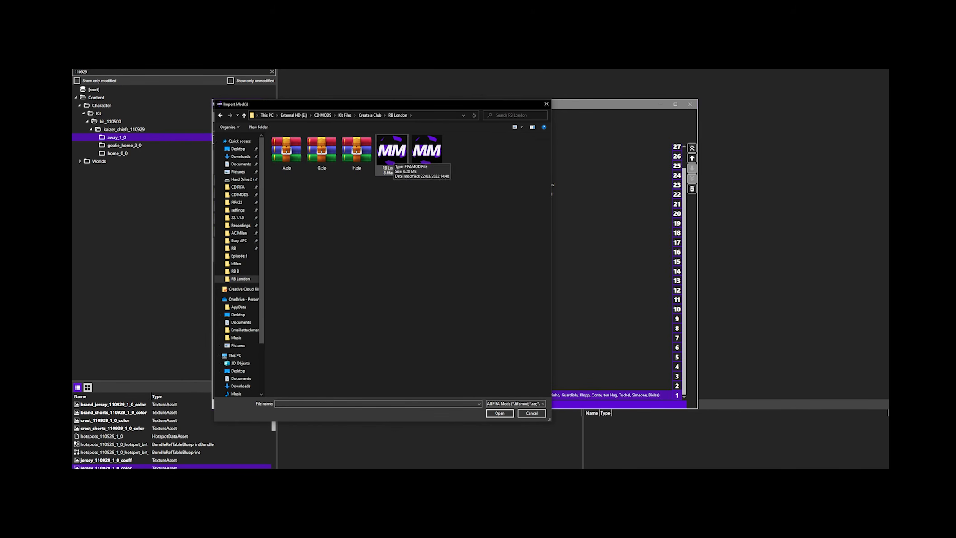
double_click(391, 154)
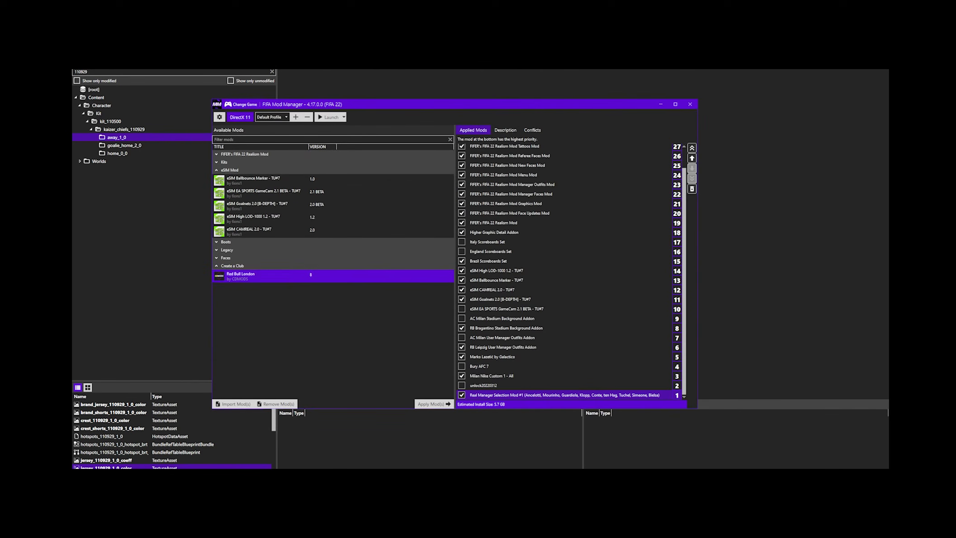